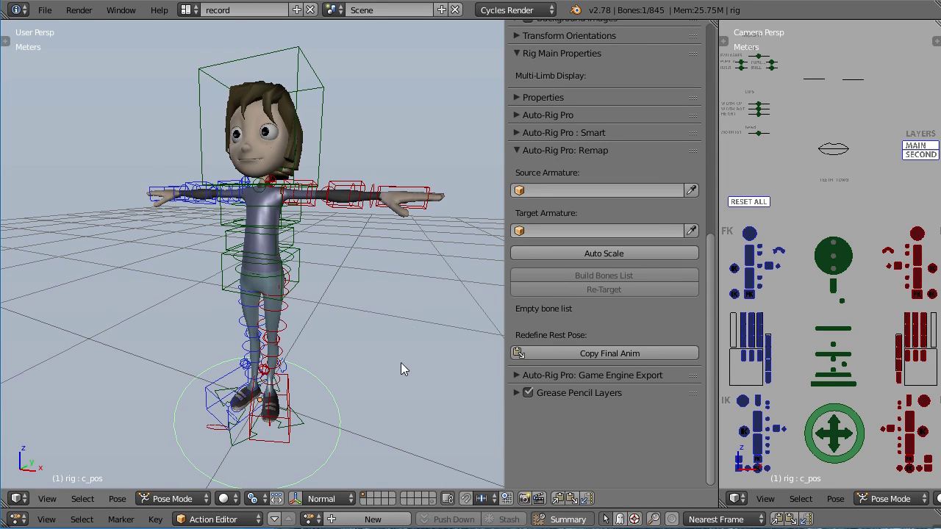
- Import the walk.bvh motion capture file into the scene
scroll(581, 250, up, 1)
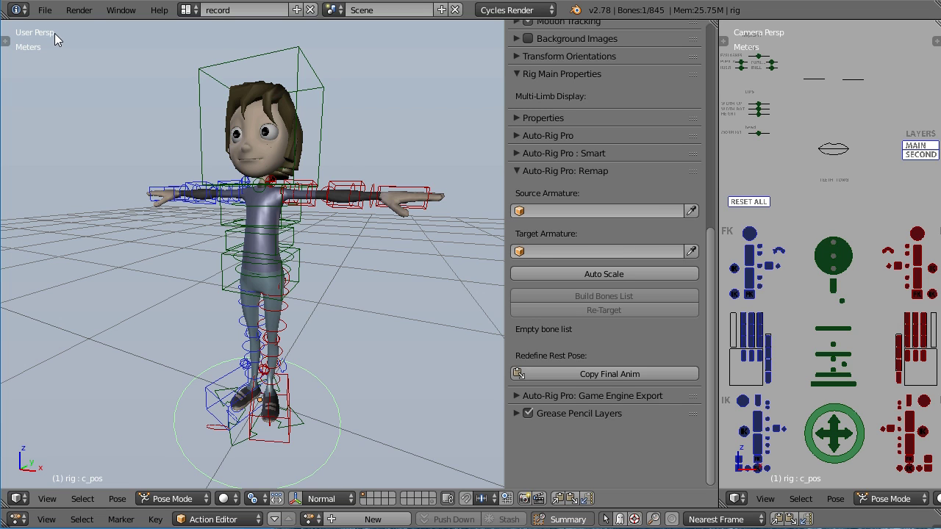
middle_drag(55, 33, 115, 96)
click(45, 11)
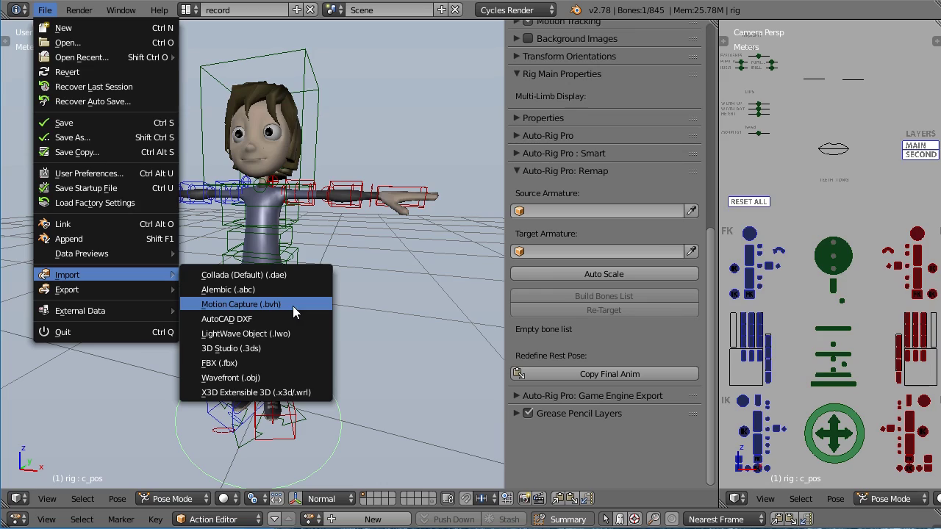
mouse_move(67, 275)
click(293, 303)
click(245, 142)
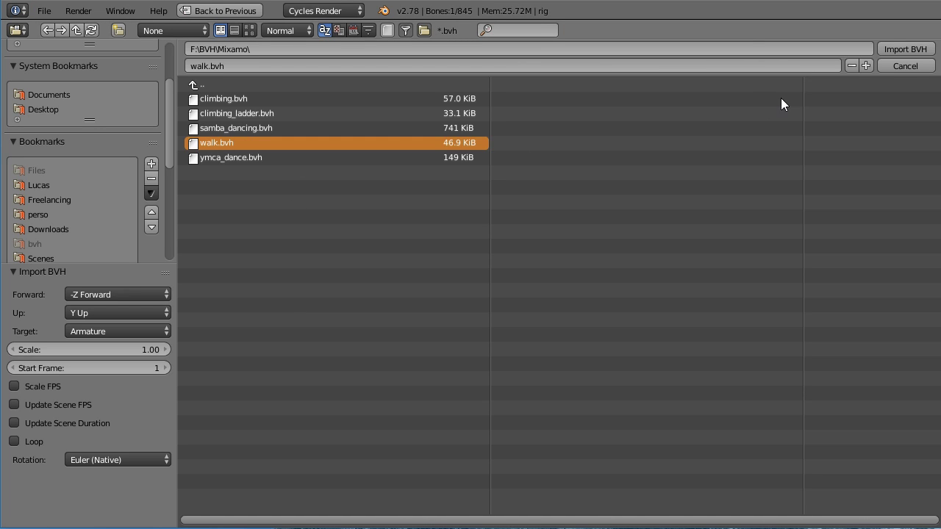
click(906, 50)
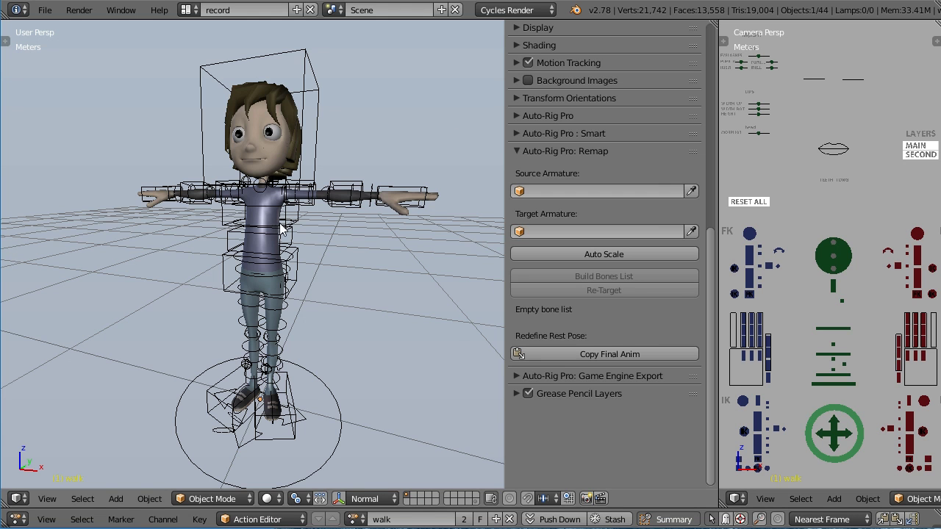
- Set the imported walk armature as the Remap Source Armature
scroll(308, 230, down, 5)
scroll(307, 229, down, 6)
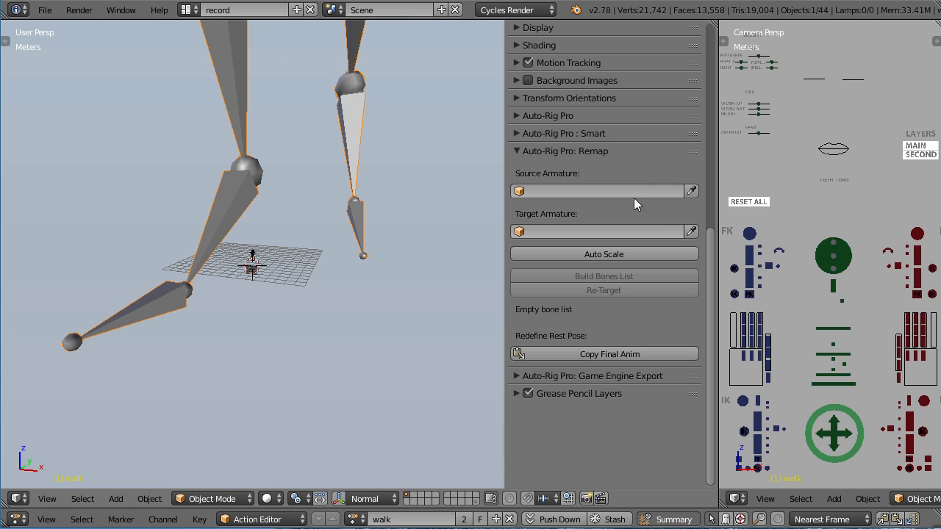
click(693, 196)
click(202, 241)
scroll(257, 257, up, 10)
- Set rig as Target Armature in Pose Mode, auto-scale walk and move it left
click(258, 257)
key(ctrl+Tab)
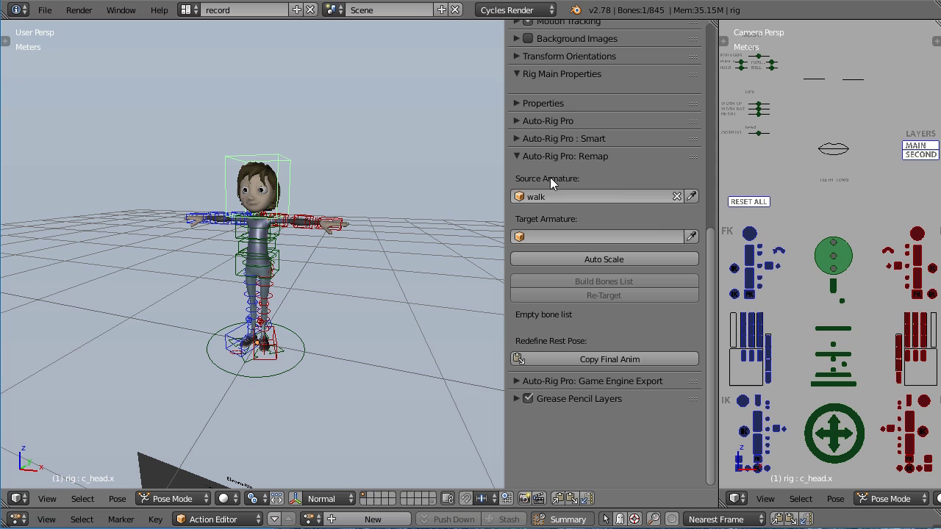
click(693, 237)
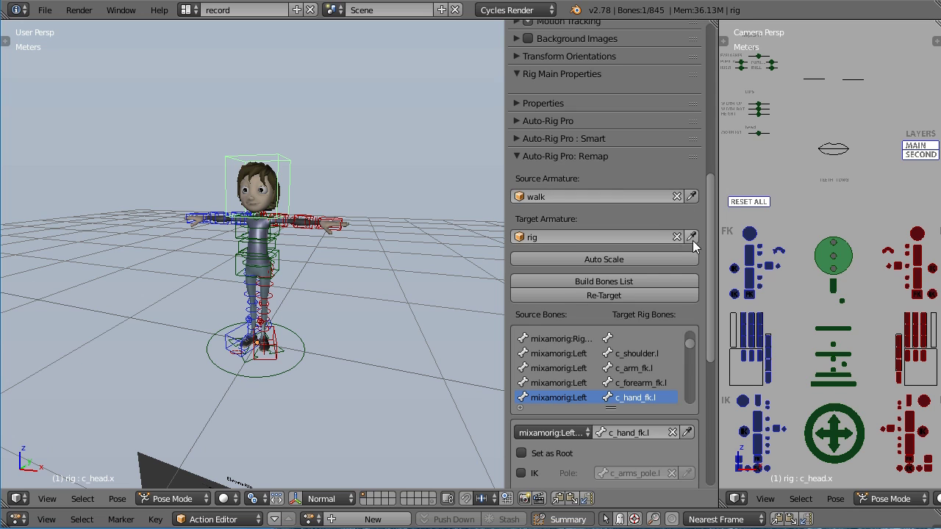
click(628, 260)
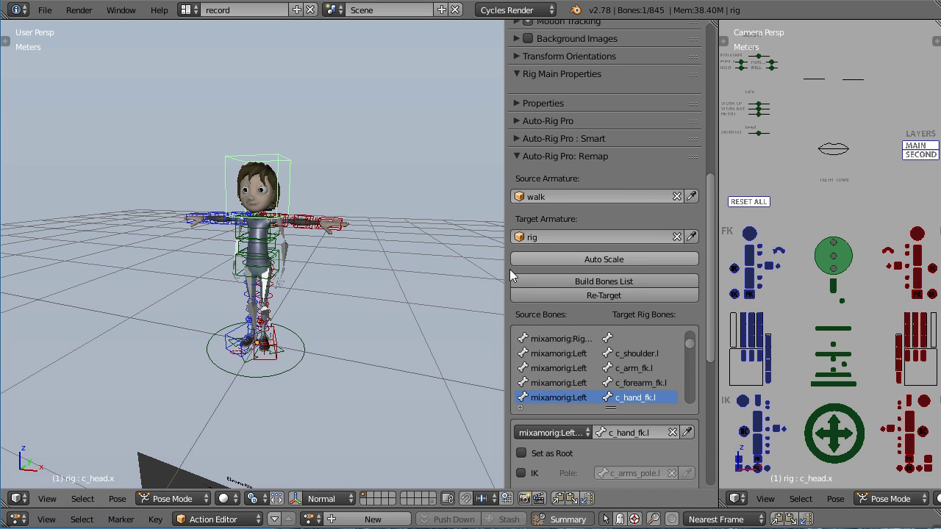
key(g)
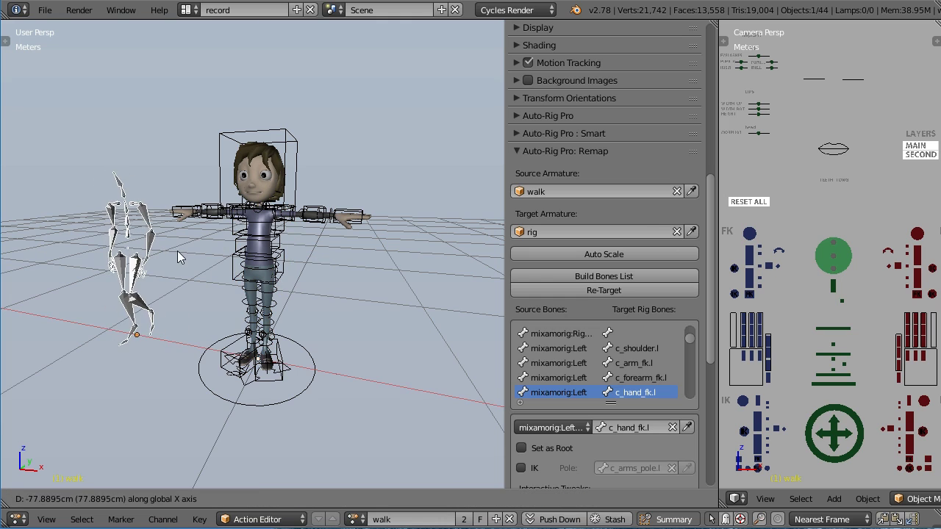
click(178, 251)
- Reselect the character rig and build the source-to-target bones list
right_click(300, 145)
key(ctrl+Tab)
scroll(666, 265, down, 2)
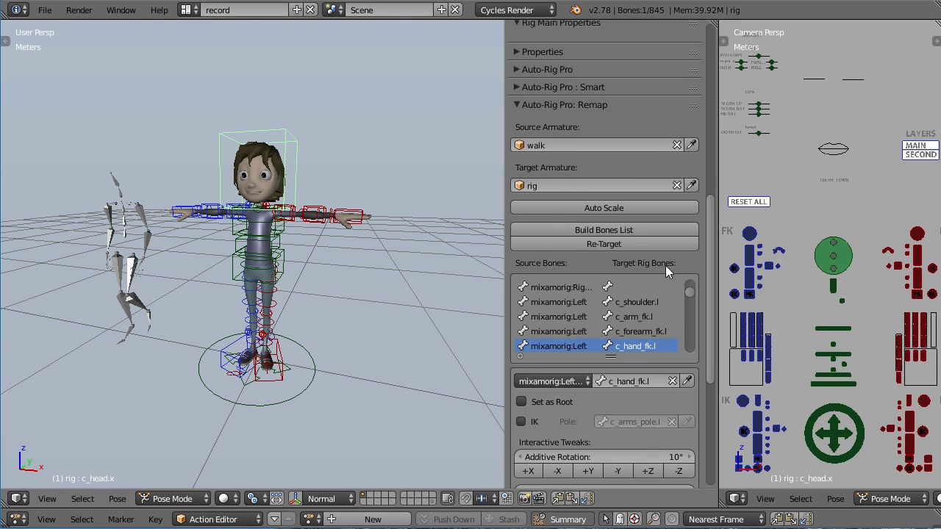
click(625, 229)
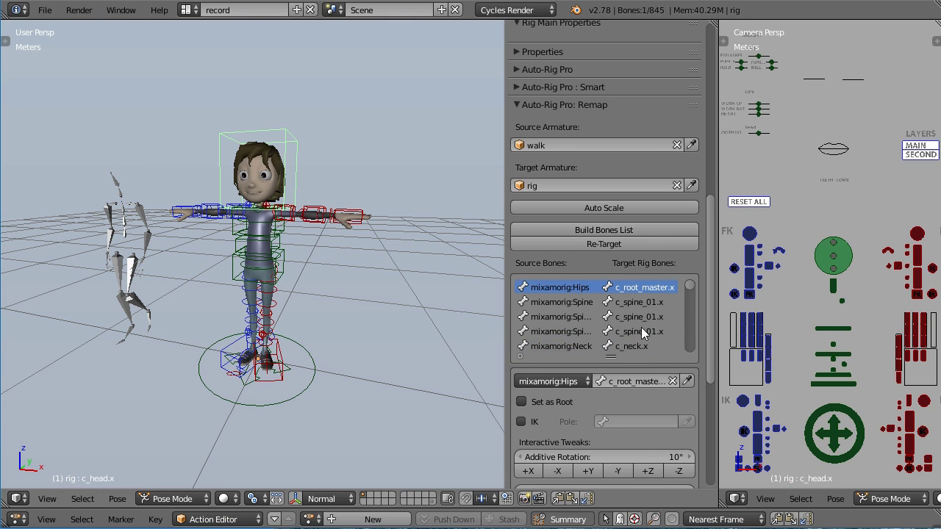
scroll(643, 327, down, 3)
scroll(549, 324, down, 1)
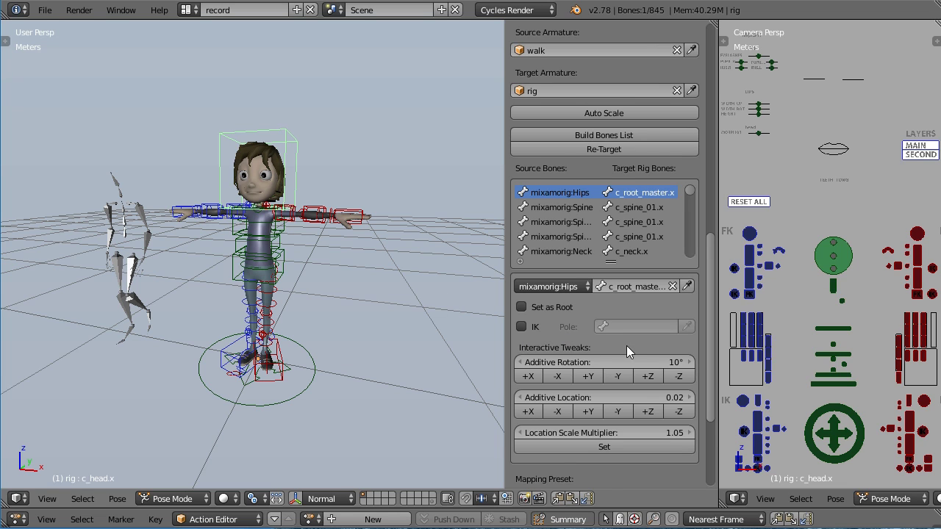
scroll(627, 346, down, 2)
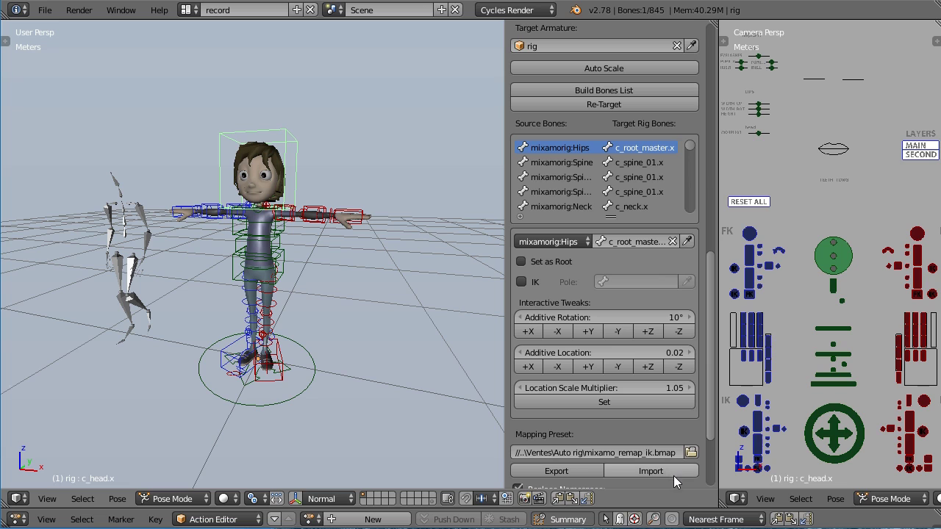
- Import the mixamo_remap_ik bone mapping preset
click(669, 472)
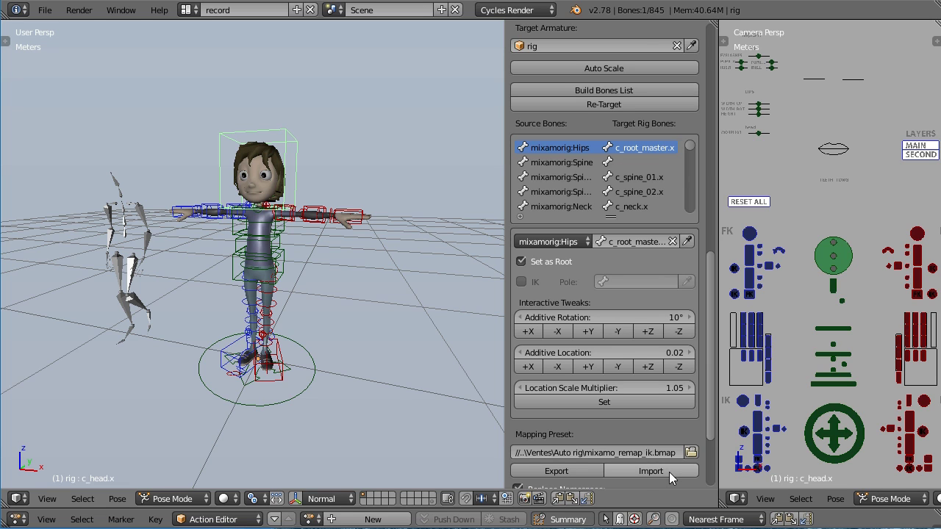
scroll(647, 388, down, 2)
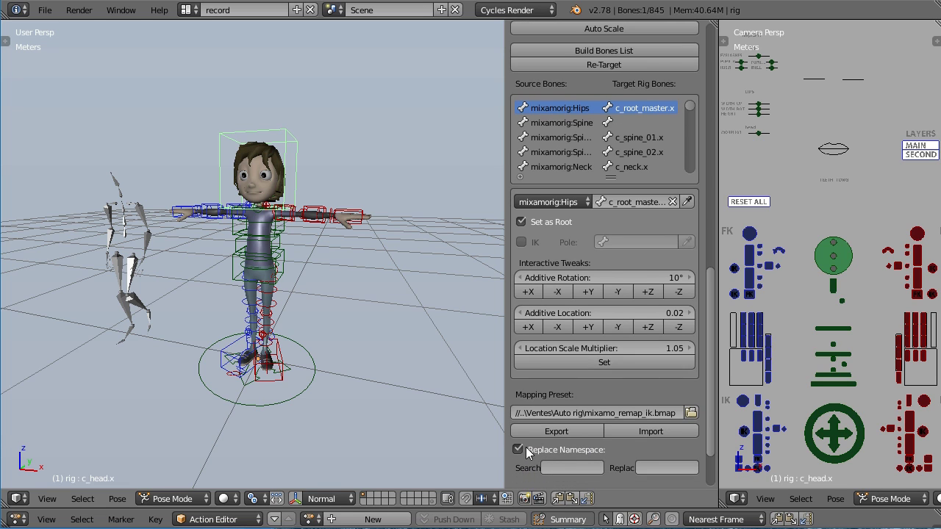
scroll(560, 430, down, 1)
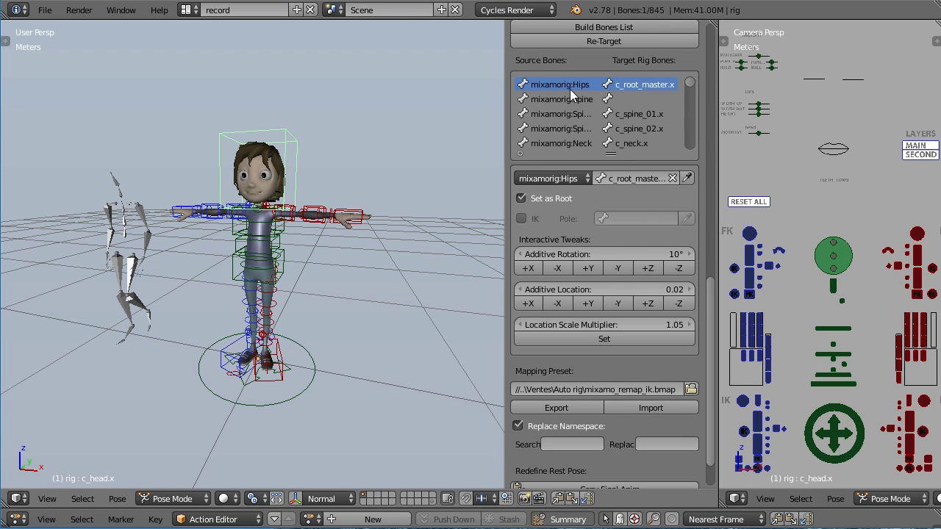
- Fill Replace Namespace with search 'mixamo' and a replacement name, then leave it unchecked
click(570, 444)
text(xamo)
key(Tab)
text(mattg)
key(BackSpace)
text(hew)
key(Return)
scroll(639, 434, down, 1)
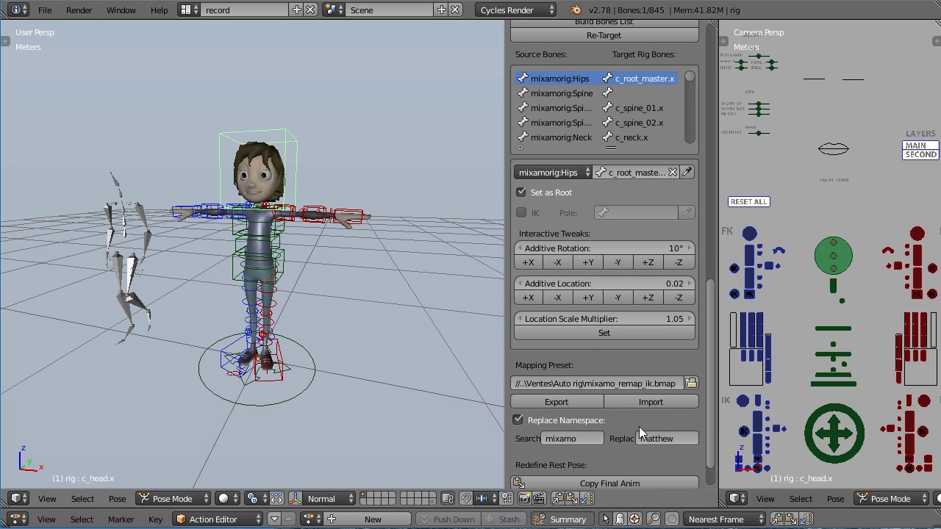
click(554, 424)
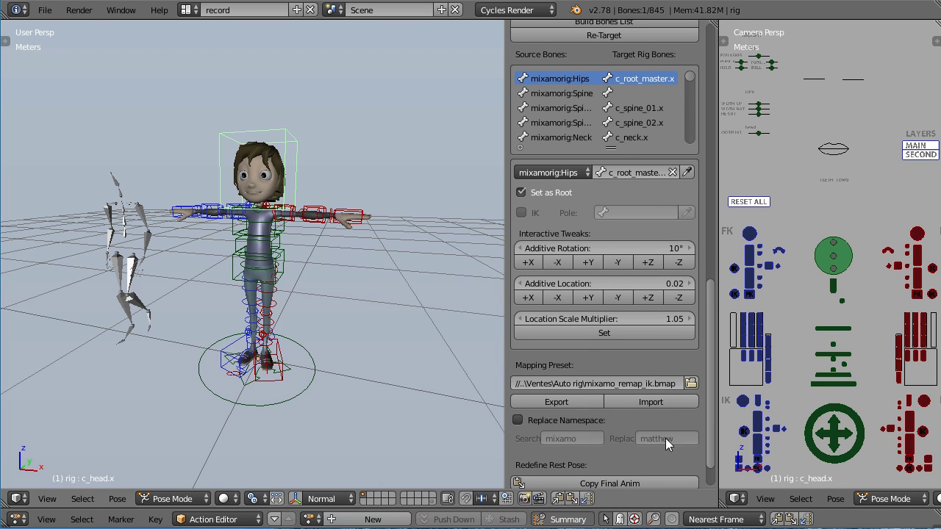
- Reload the bone mapping preset and widen the bone remapping panel
click(652, 403)
scroll(652, 411, up, 3)
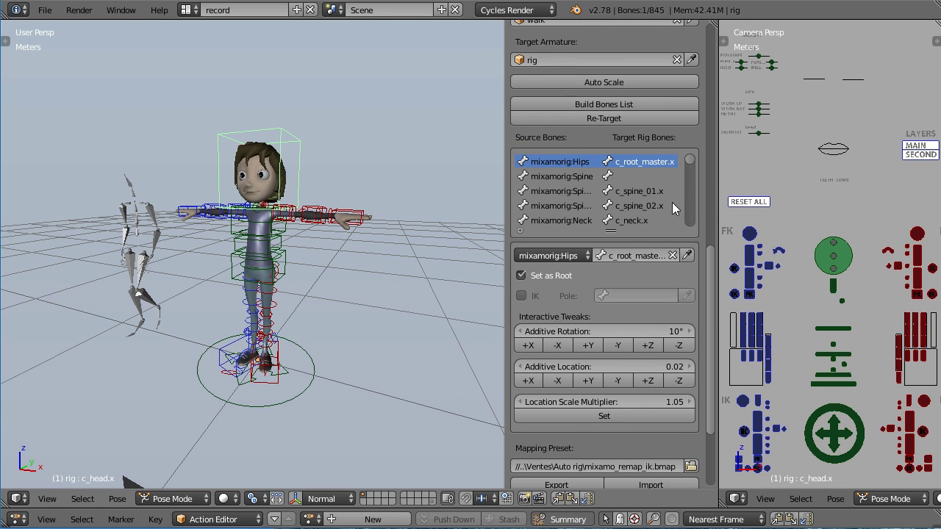
scroll(630, 178, down, 2)
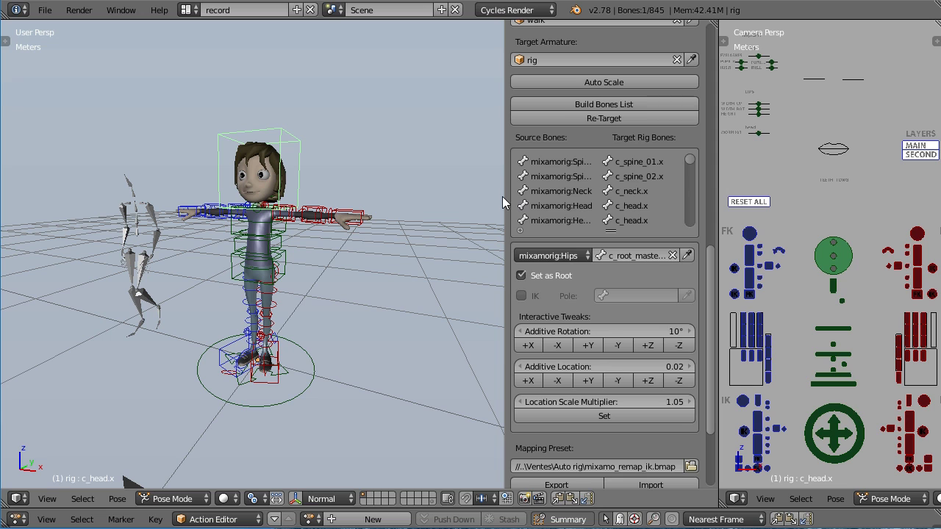
drag(505, 202, 469, 205)
scroll(648, 193, down, 3)
scroll(650, 194, down, 1)
scroll(651, 194, down, 3)
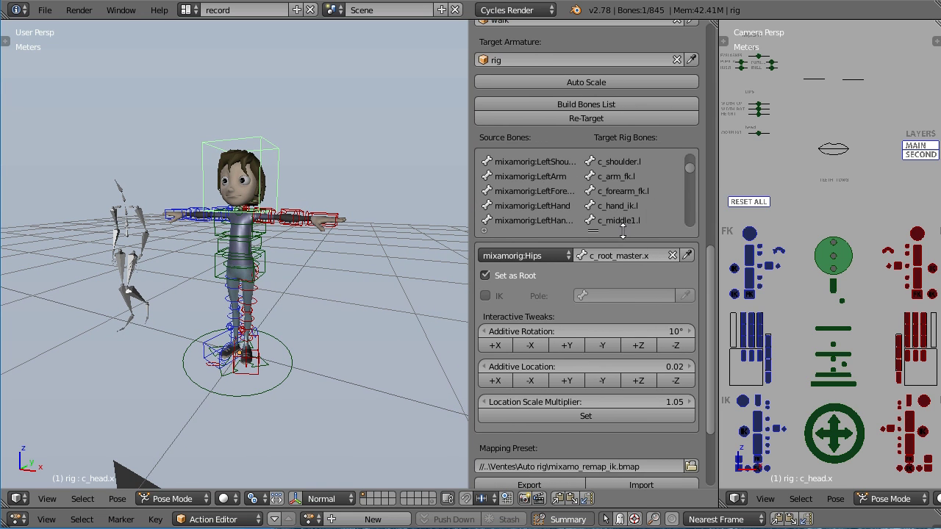
- Filter the bone list by 'foot' and review the RightFoot and LeftFoot mappings
click(484, 230)
click(496, 244)
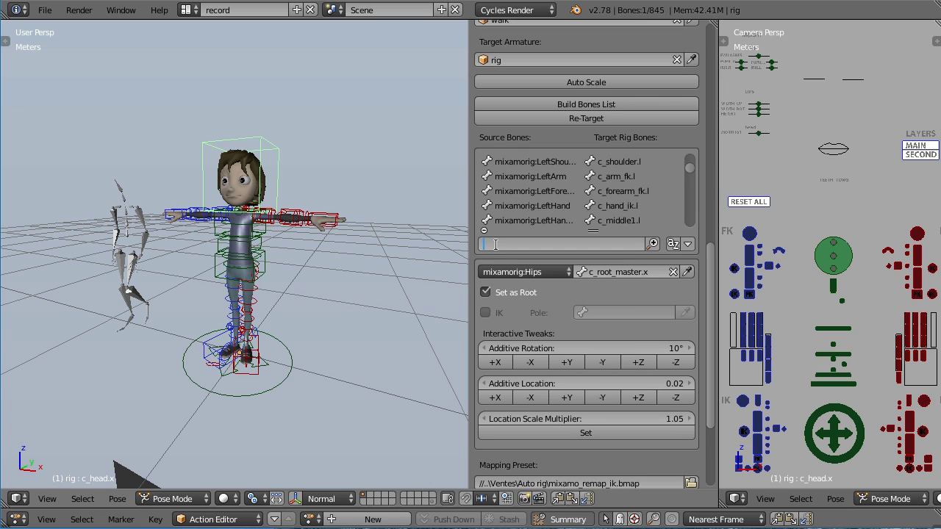
text(foot)
key(Return)
click(620, 162)
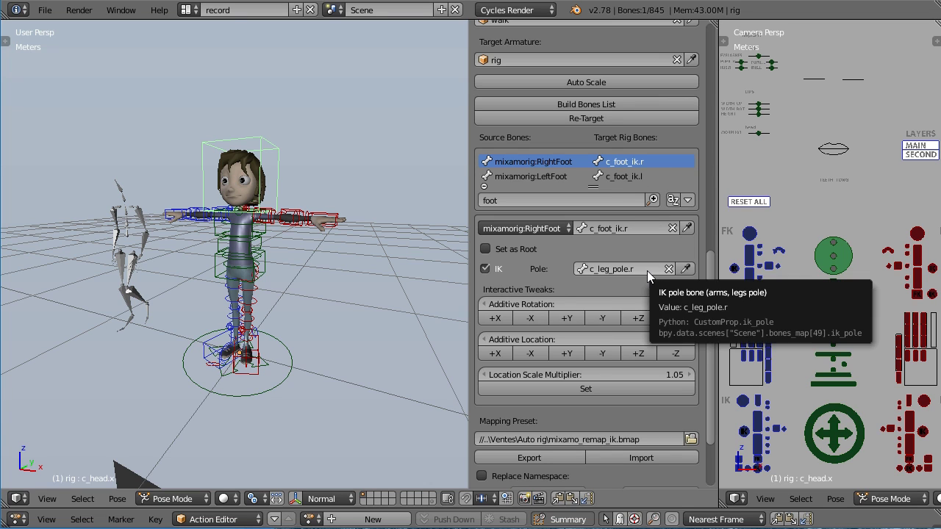
click(654, 176)
click(656, 162)
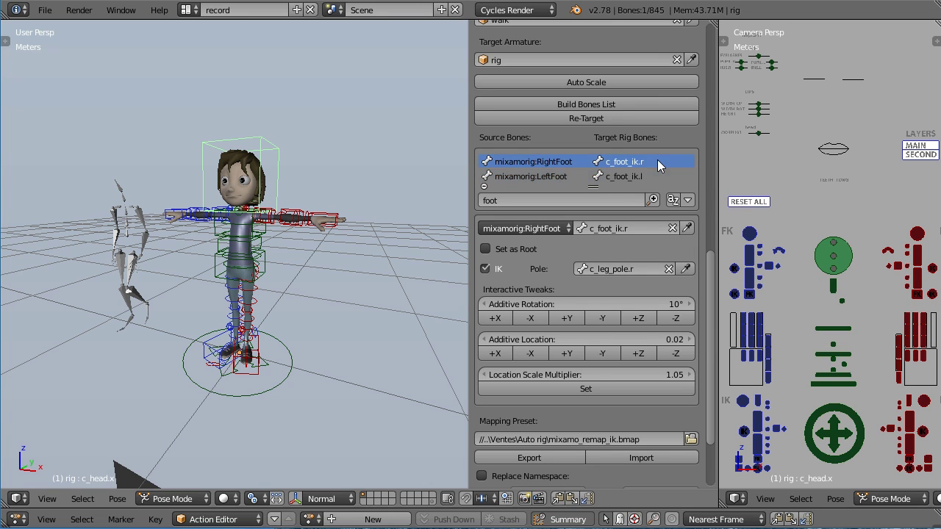
- Filter by 'hand' and retarget LeftHand to c_hand_fk.l
click(559, 200)
text(hand)
key(Return)
click(647, 162)
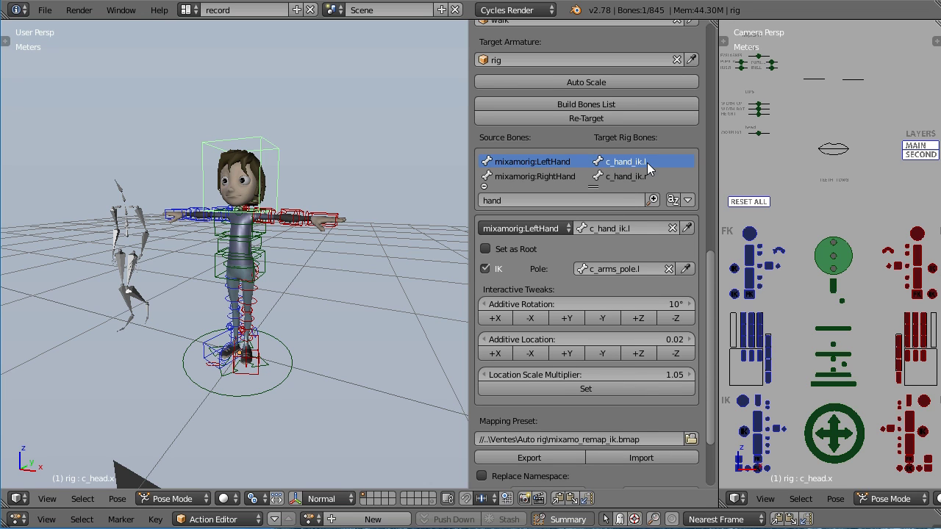
click(630, 229)
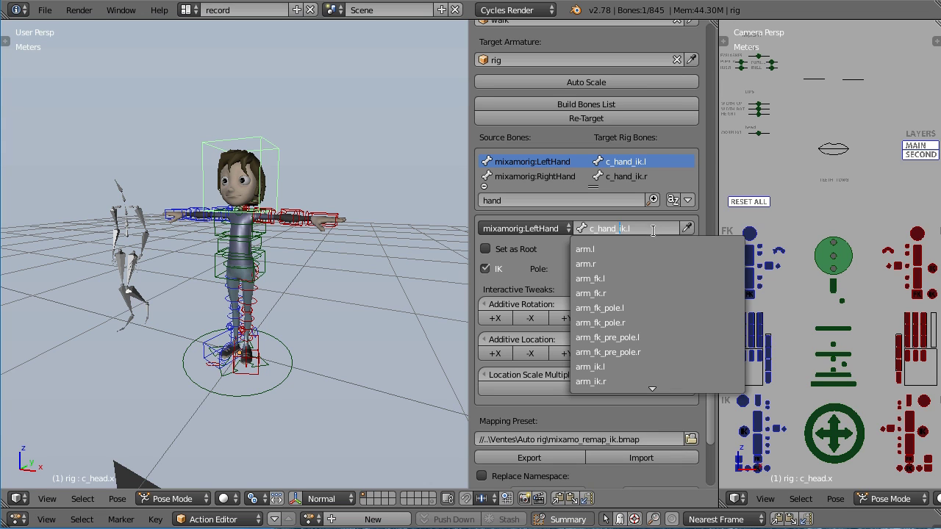
key(BackSpace)
text(f)
key(Return)
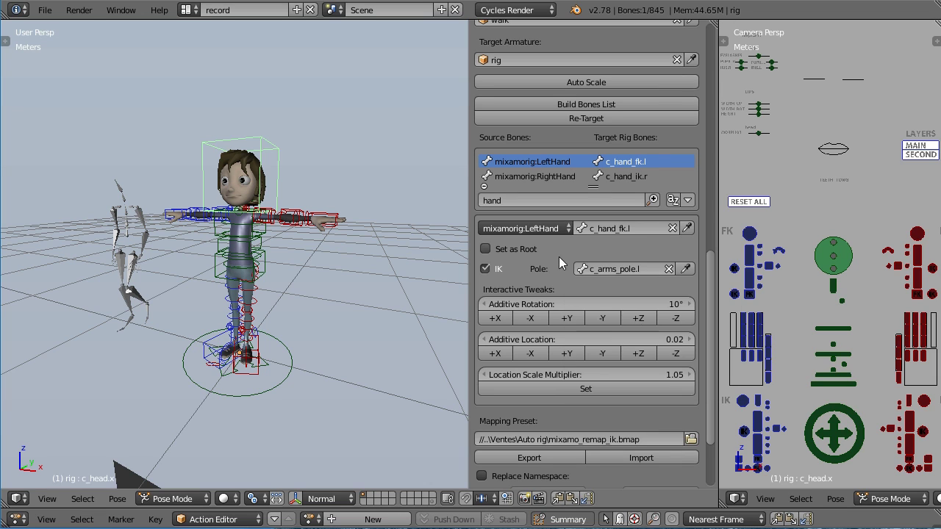
- Turn off IK for RightHand, retarget it to c_hand_fk.r, and clear the filter
click(616, 178)
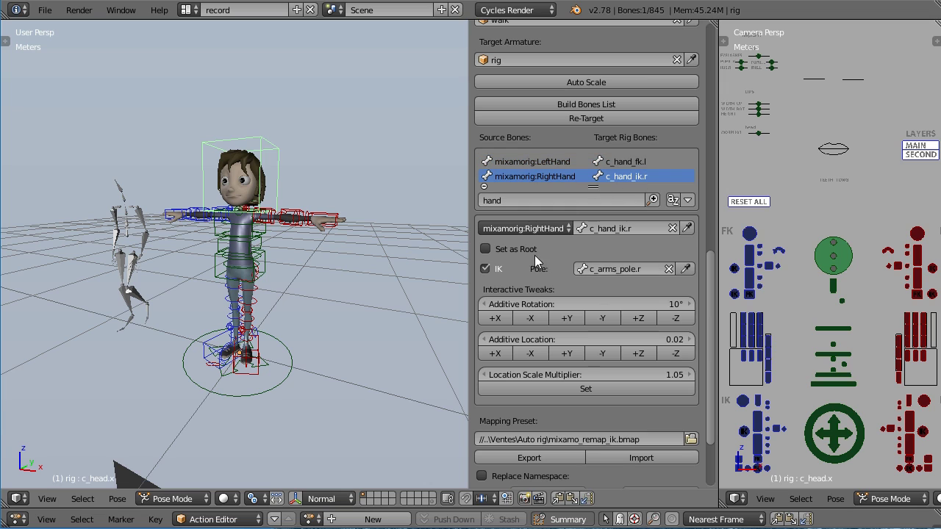
click(496, 270)
click(630, 228)
key(Left)
key(Left)
key(Left)
key(BackSpace)
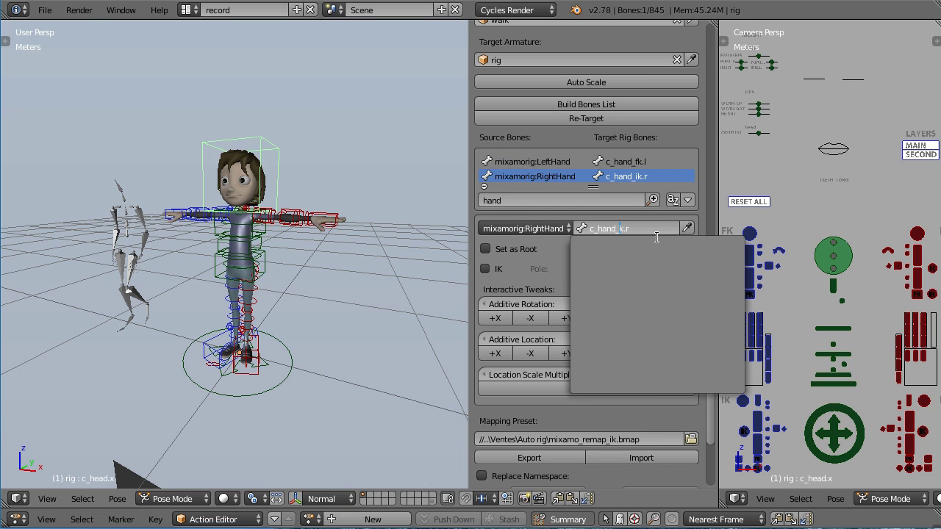
text(f)
key(Return)
key(BackSpace)
drag(691, 190, 655, 158)
- Re-Target the walk onto the rig from the Hips row, then play it back and orbit to inspect
click(655, 162)
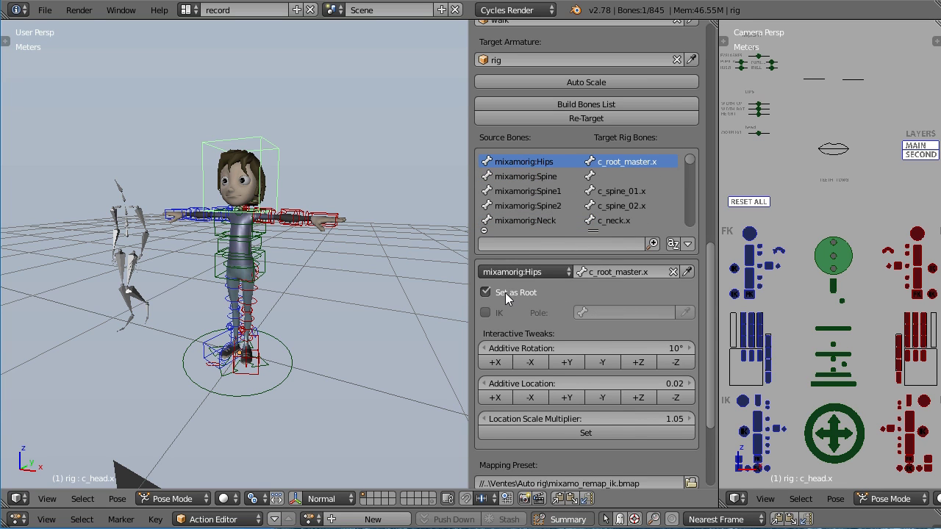
click(614, 121)
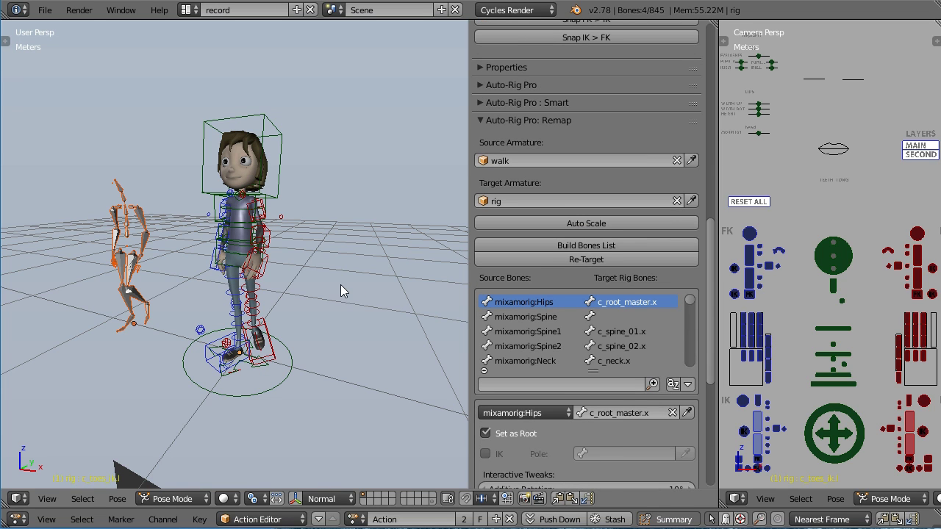
key(alt+a)
middle_drag(338, 288, 426, 296)
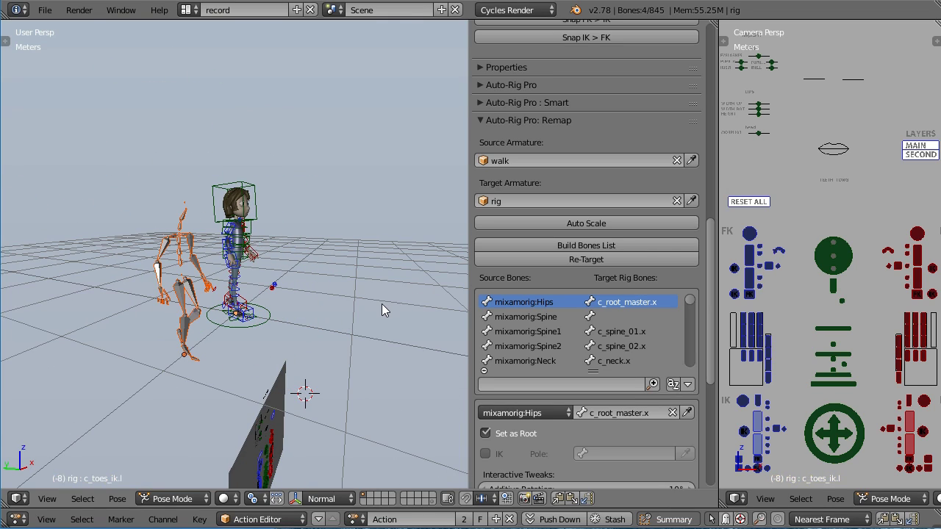
mouse_move(404, 325)
middle_down()
mouse_move(216, 314)
mouse_move(369, 259)
middle_up()
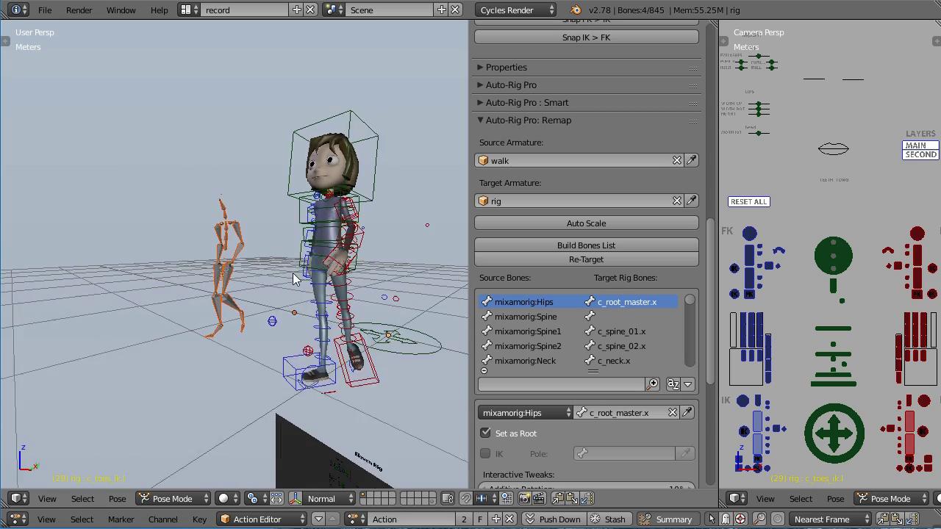
scroll(640, 358, down, 3)
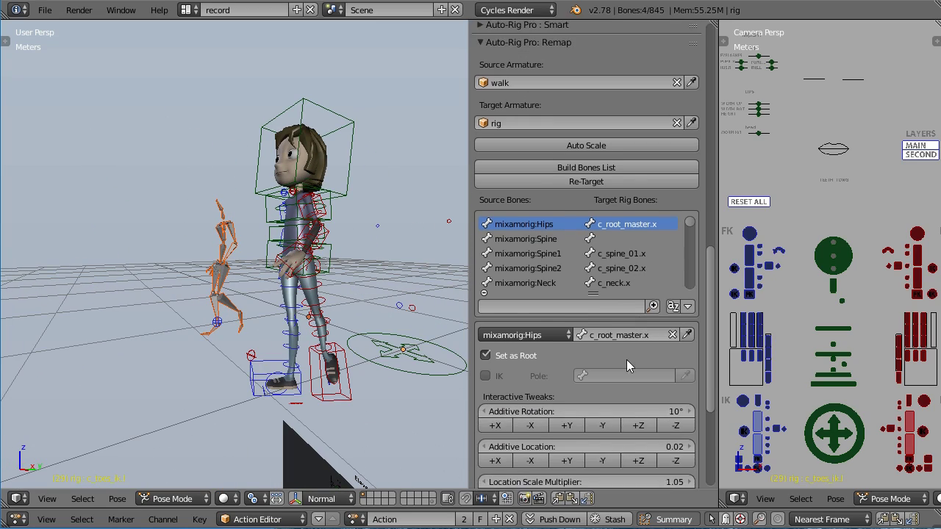
scroll(602, 375, down, 2)
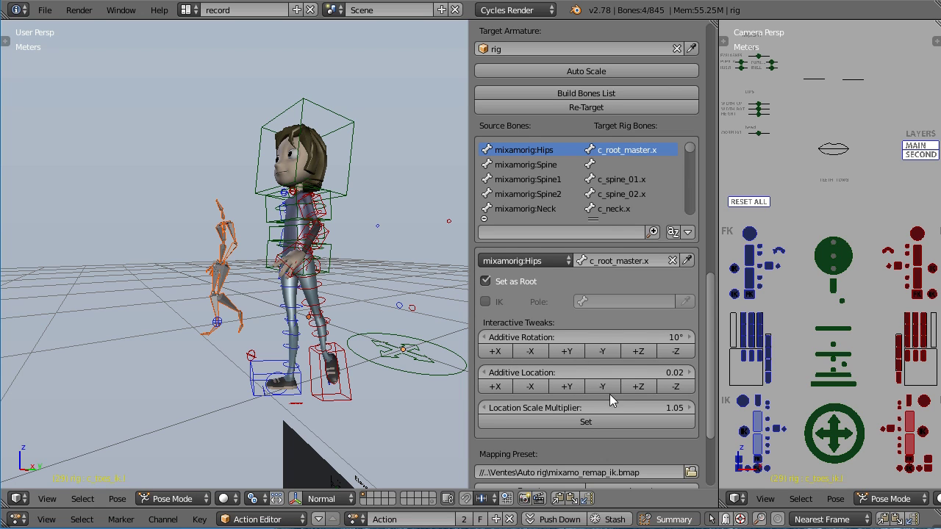
click(611, 387)
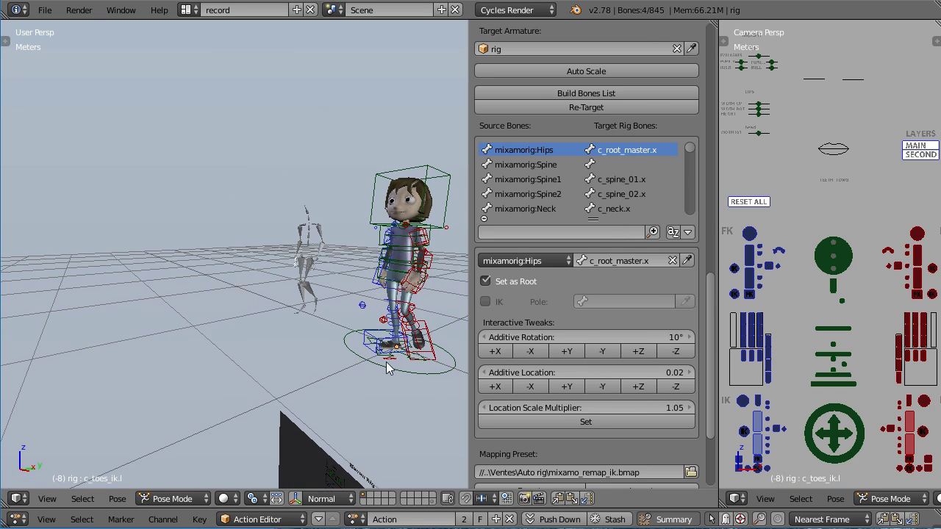
scroll(387, 368, up, 4)
- Play and stop the walk animation, then select the c_foot_ik.l control
key(alt+a)
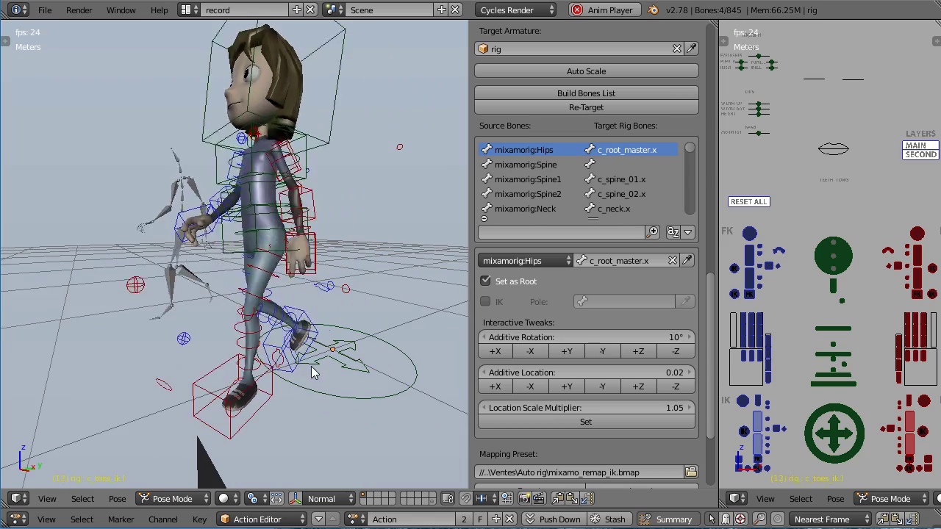
key(alt+a)
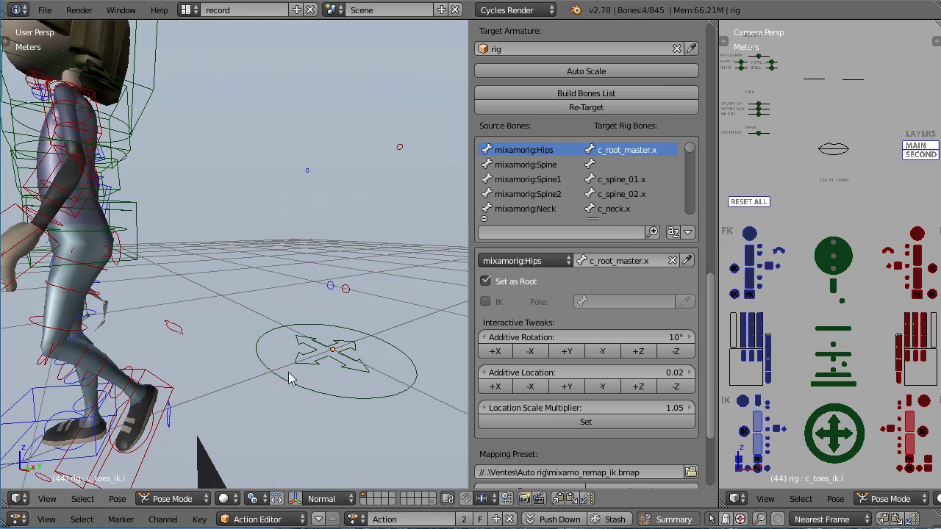
scroll(179, 420, down, 5)
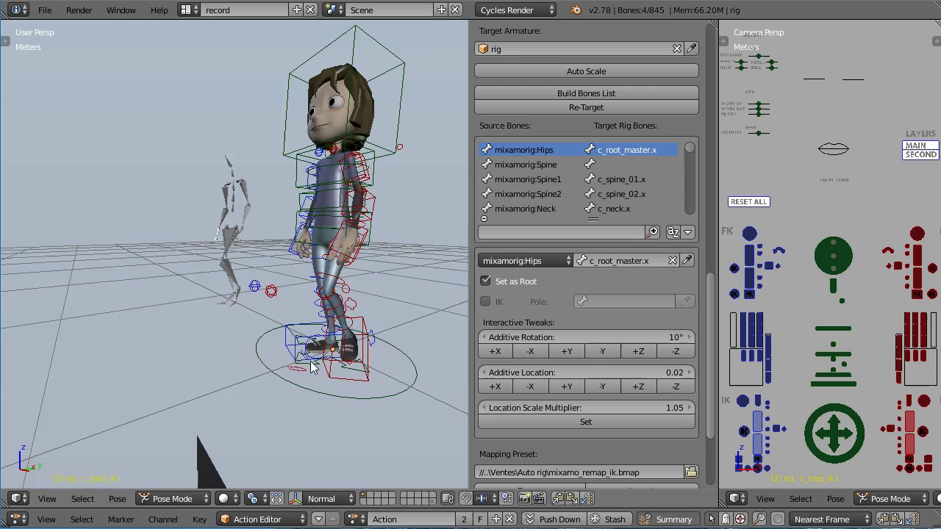
scroll(311, 368, down, 3)
right_click(312, 294)
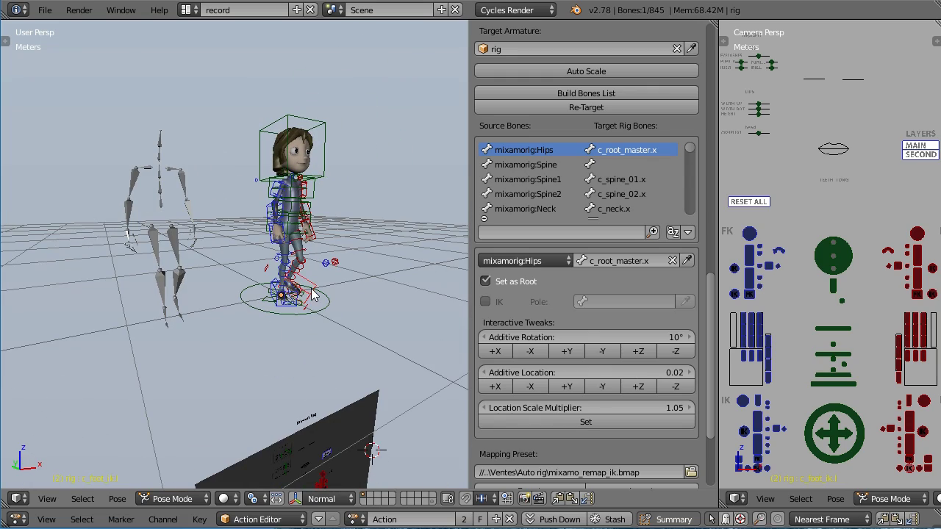
scroll(312, 294, up, 5)
scroll(194, 326, up, 1)
scroll(206, 325, up, 1)
scroll(279, 331, down, 2)
- Inspect the legs, then select and delete the Mixamo walk skeleton
middle_drag(273, 321, 209, 322)
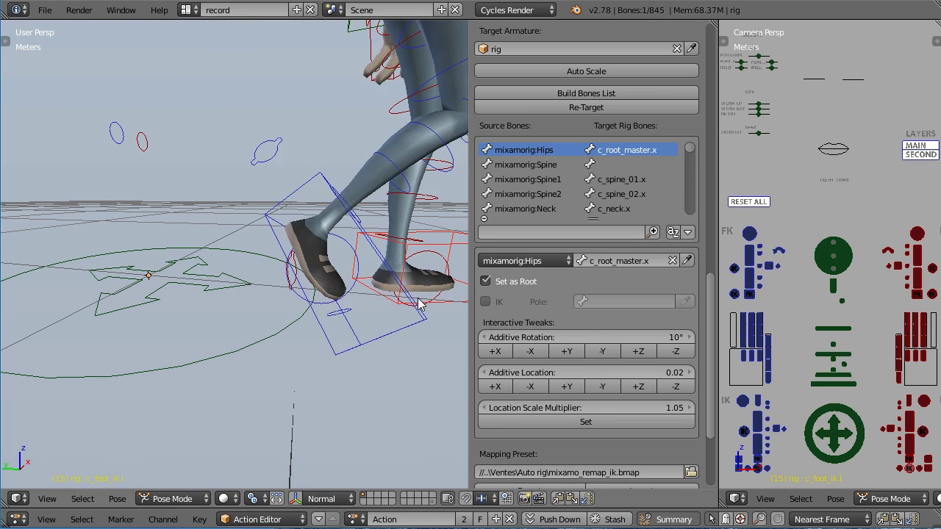
scroll(332, 325, down, 2)
scroll(322, 331, down, 4)
mouse_move(321, 332)
middle_down()
mouse_move(237, 336)
mouse_move(329, 280)
middle_up()
scroll(272, 309, up, 3)
scroll(313, 280, down, 1)
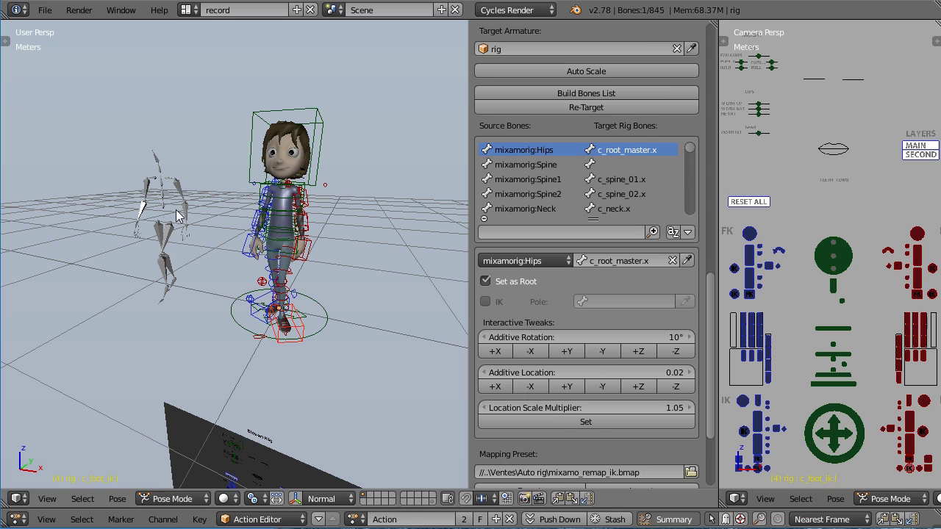
click(176, 210)
key(Delete)
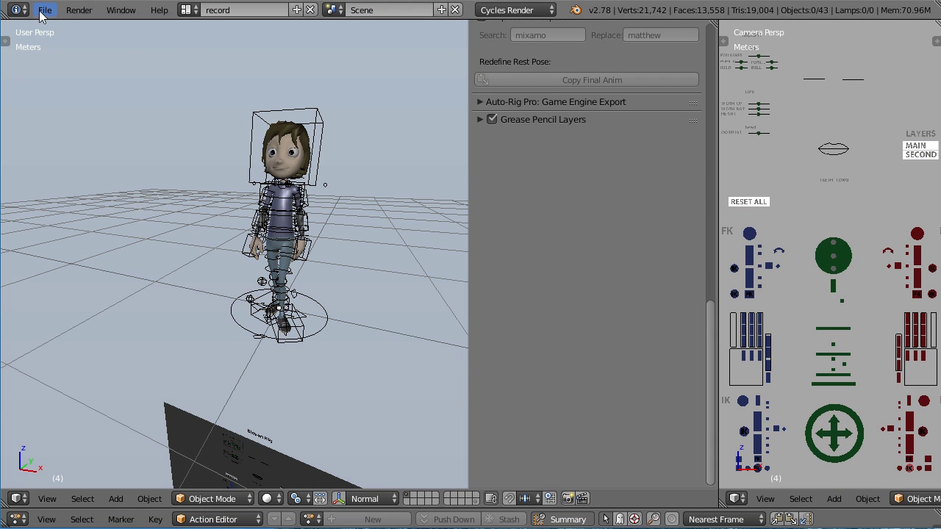
- Import Motion Capture (.bvh) and choose samba_dancing.bvh from F:\BVH\Mixamo
click(43, 10)
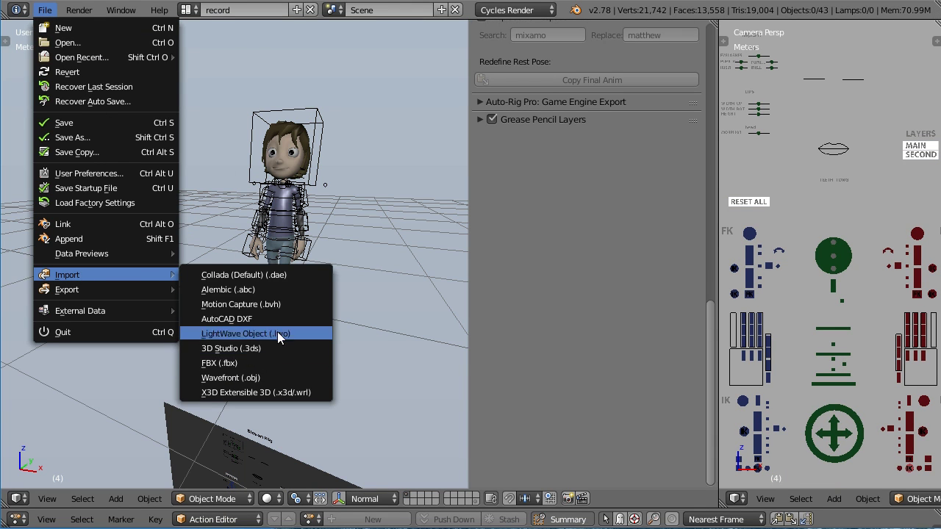
click(285, 305)
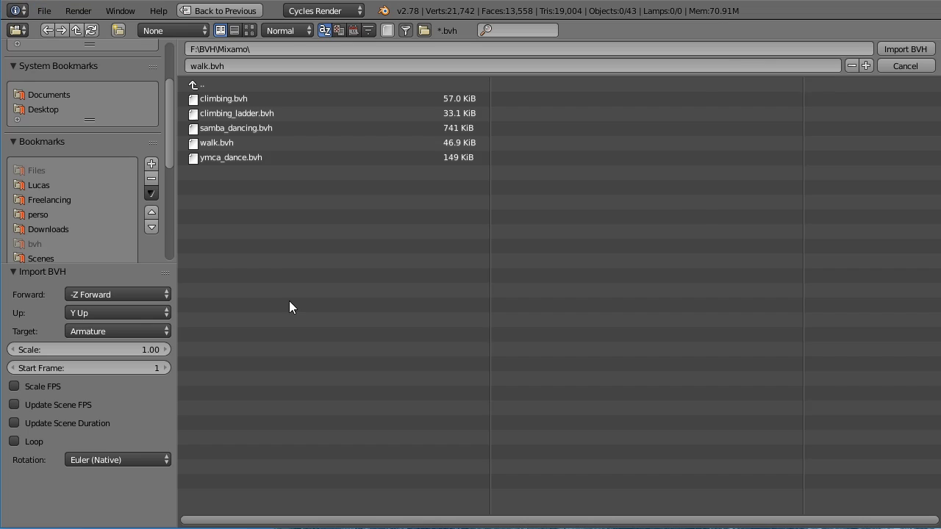
click(255, 128)
- Import samba_dancing, set it as Source Armature, auto-scale it and move it aside along X
double_click(255, 127)
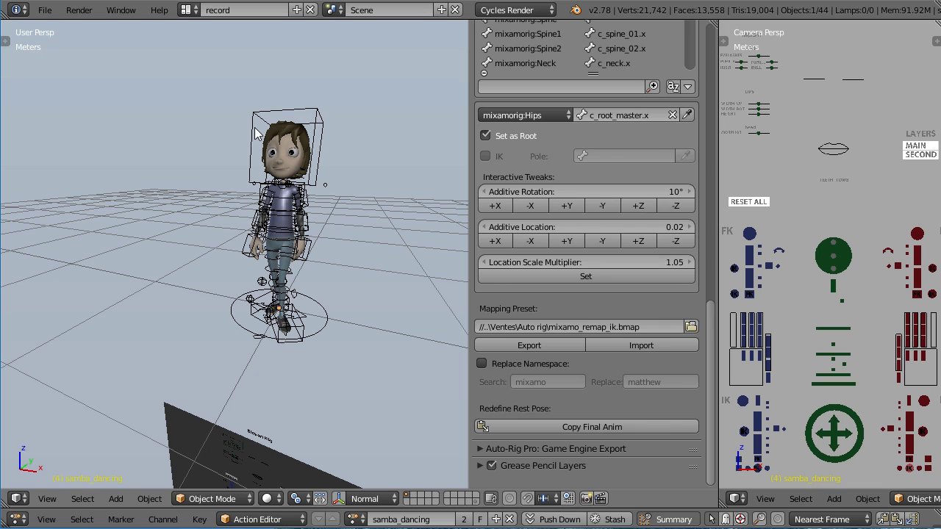
scroll(592, 153, up, 5)
scroll(647, 220, up, 3)
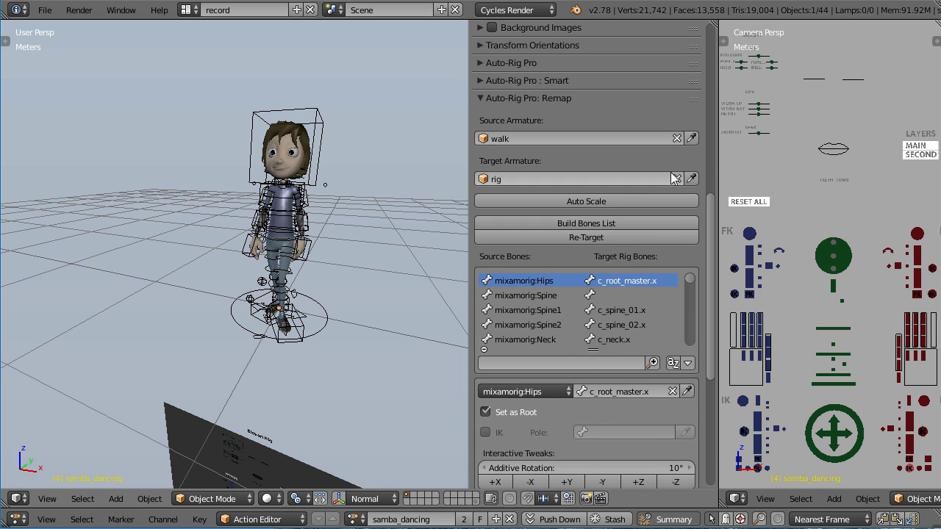
click(692, 138)
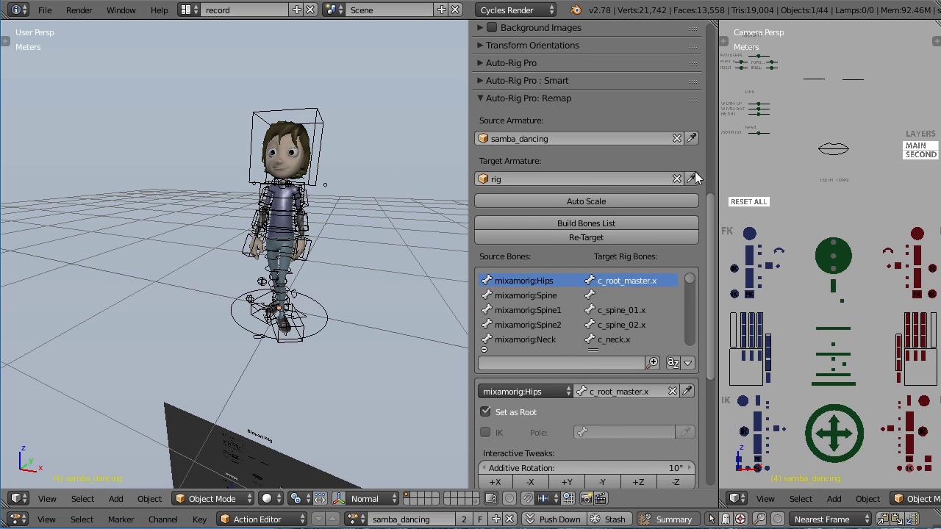
click(608, 200)
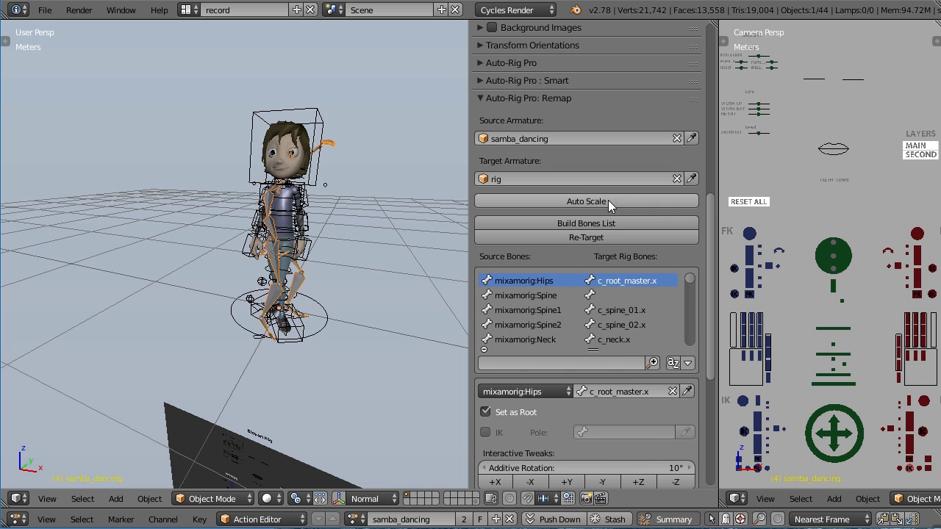
key(alt+a)
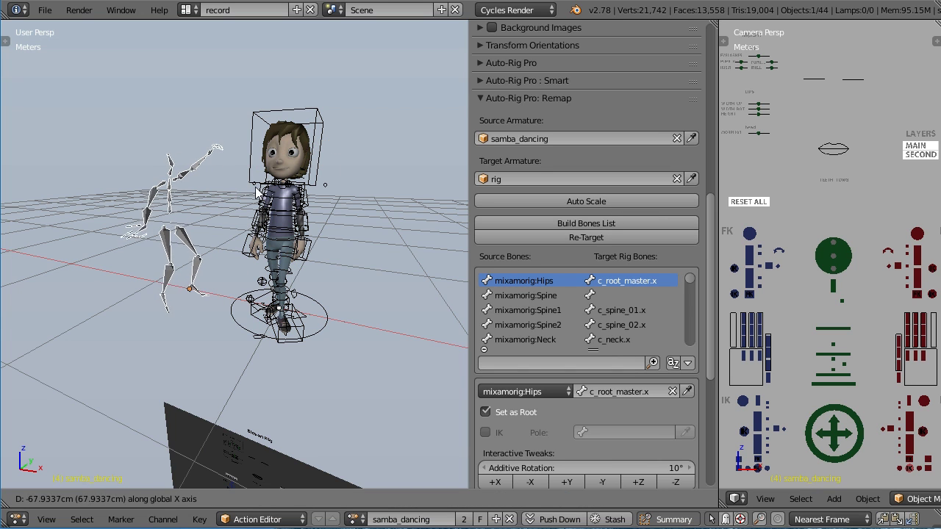
scroll(612, 213, down, 2)
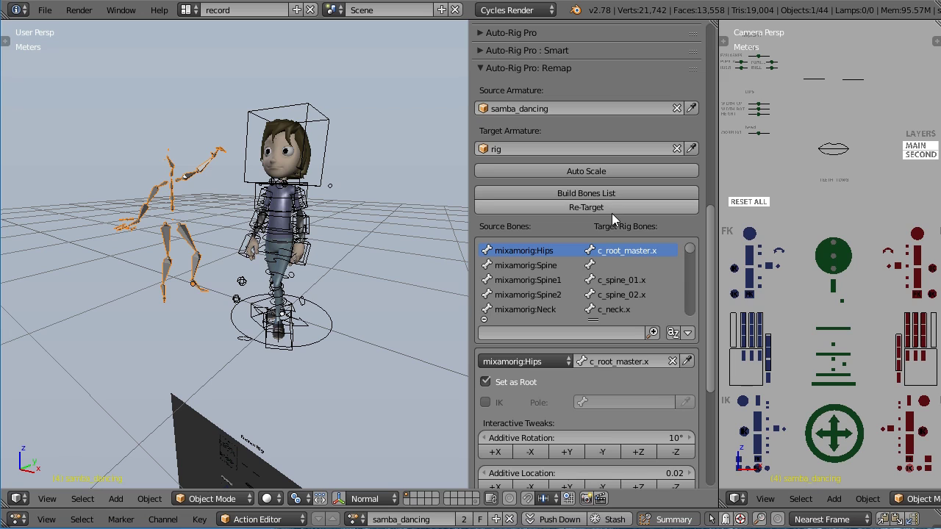
- Re-Target the samba_dancing motion onto the character rig and let it finish
click(614, 209)
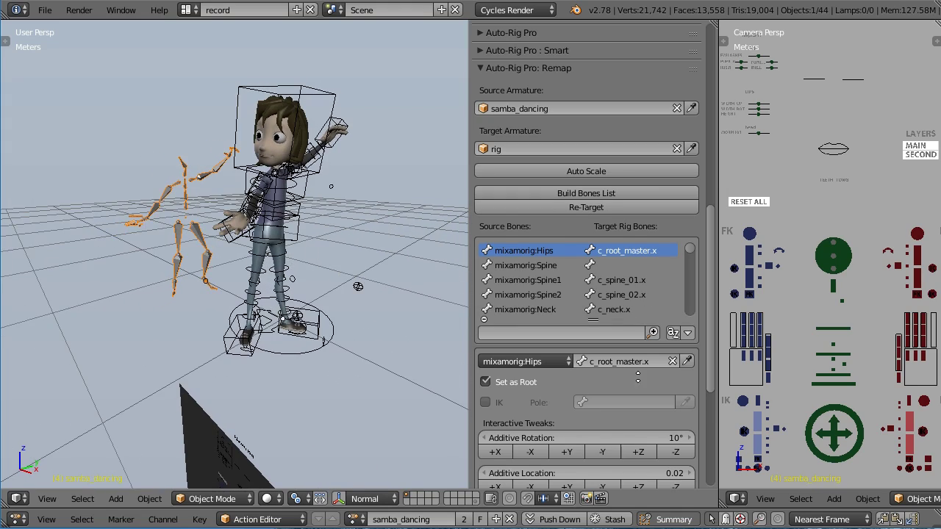
scroll(638, 377, down, 2)
- Nudge the retargeted motion with Additive Location -Y and +Y tweaks, checking from different angles
click(604, 426)
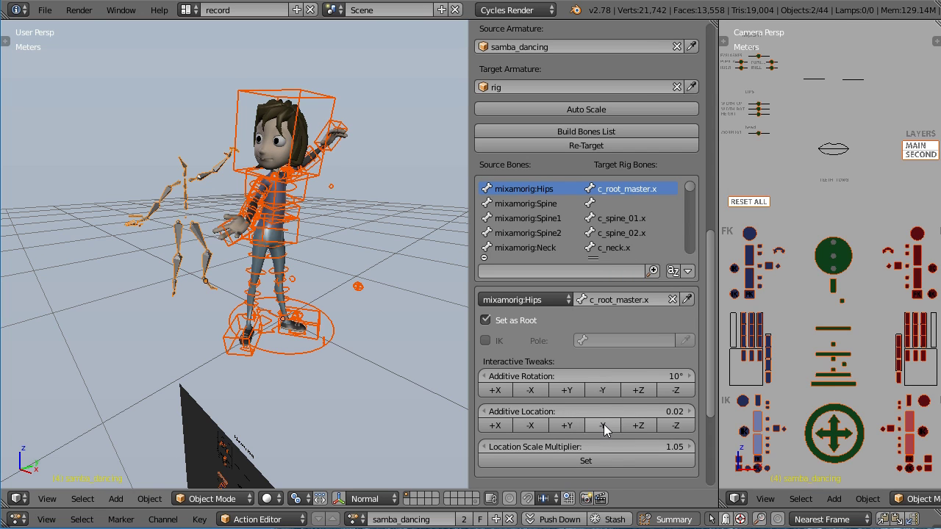
click(605, 426)
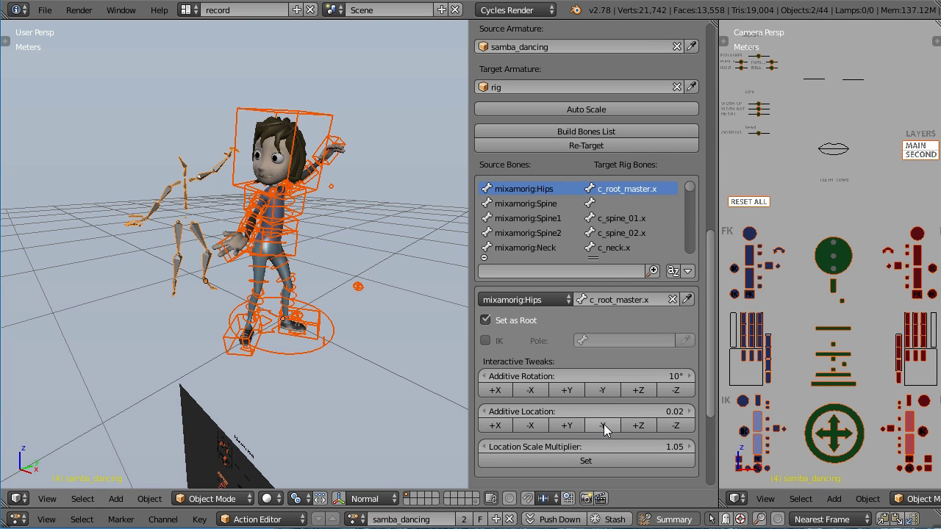
click(604, 425)
click(578, 429)
middle_drag(284, 336, 466, 370)
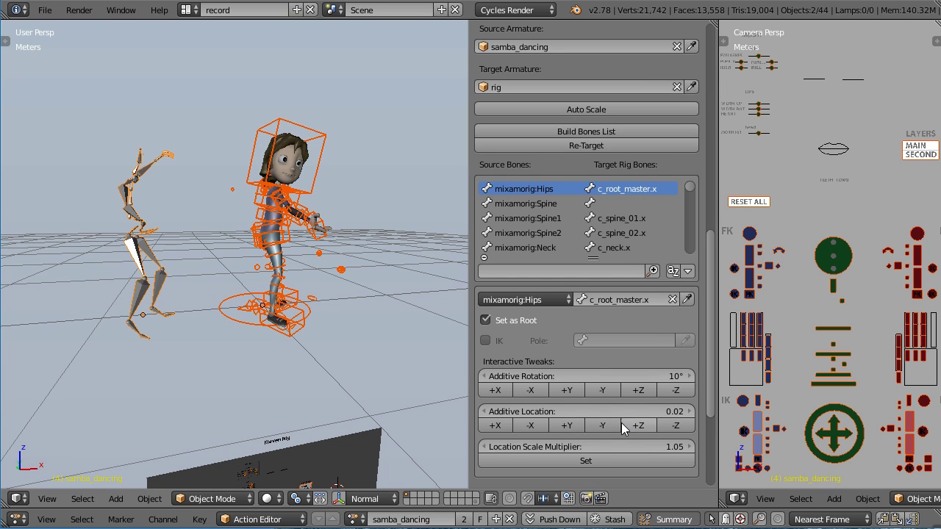
click(602, 426)
click(567, 428)
middle_drag(280, 331, 383, 353)
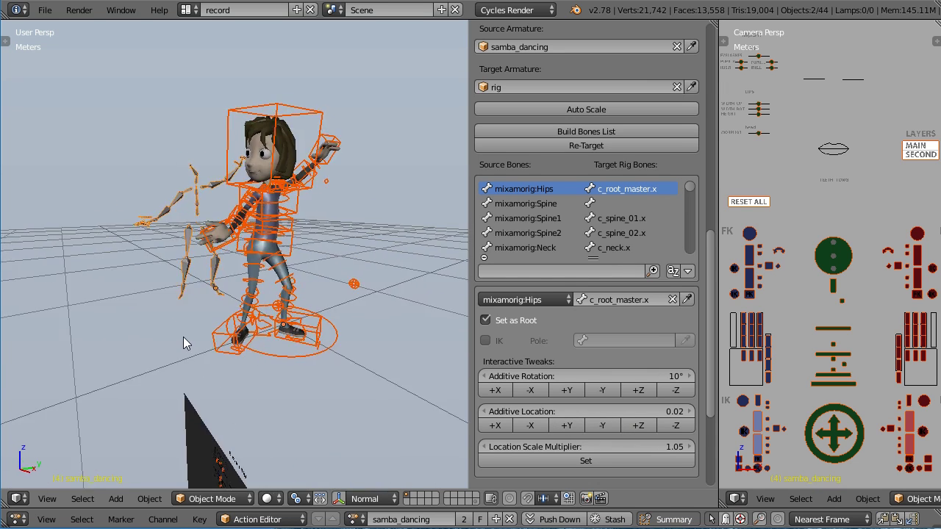
- Apply Additive Rotation tweaks around ±Y and ±X, then deselect everything
click(601, 393)
click(568, 391)
middle_drag(412, 331, 441, 338)
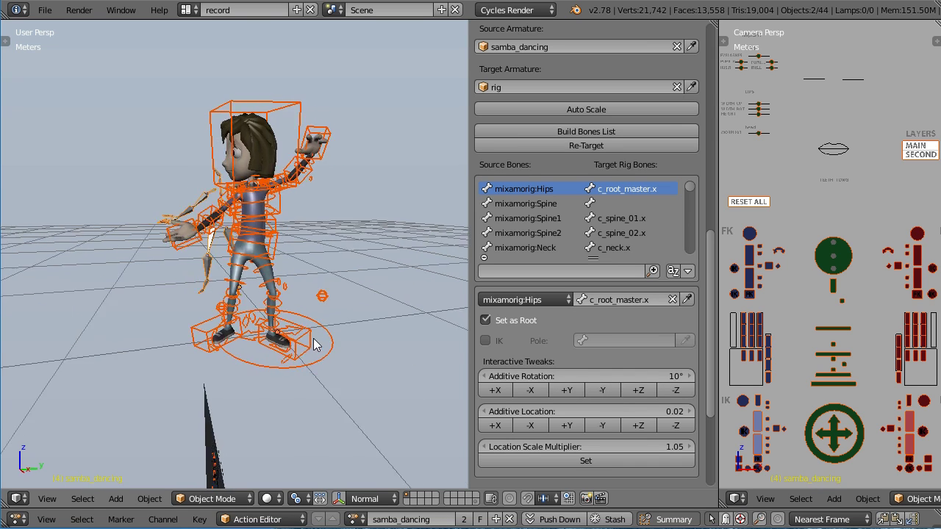
click(537, 393)
click(506, 395)
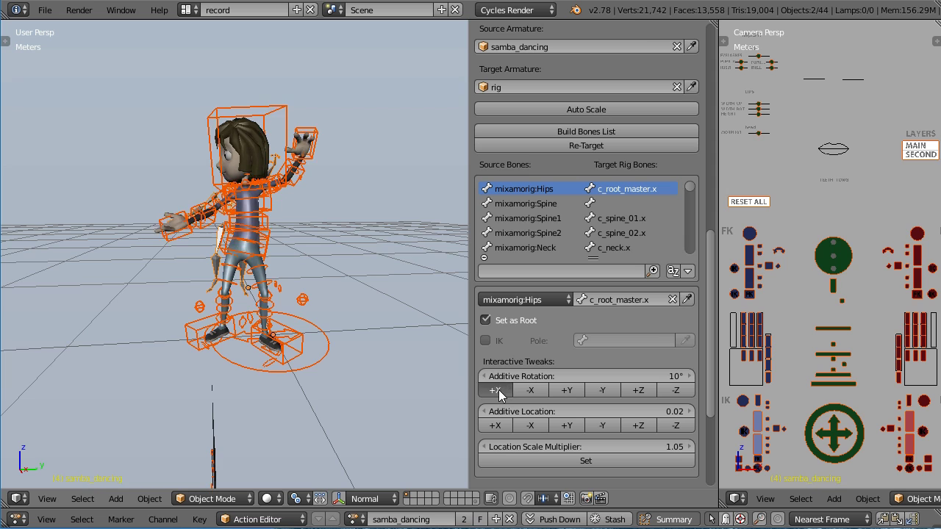
middle_drag(382, 353, 331, 330)
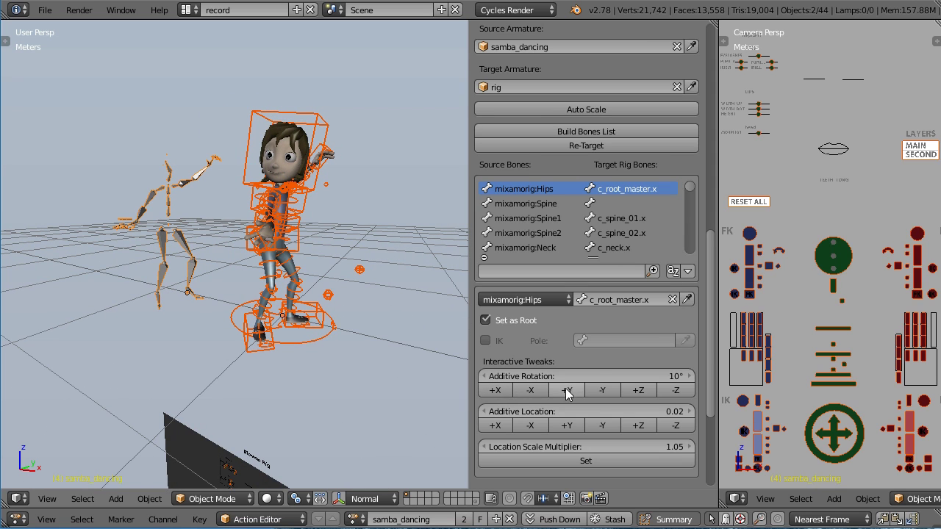
key(a)
mouse_move(328, 290)
middle_down()
mouse_move(342, 293)
mouse_move(335, 288)
middle_up()
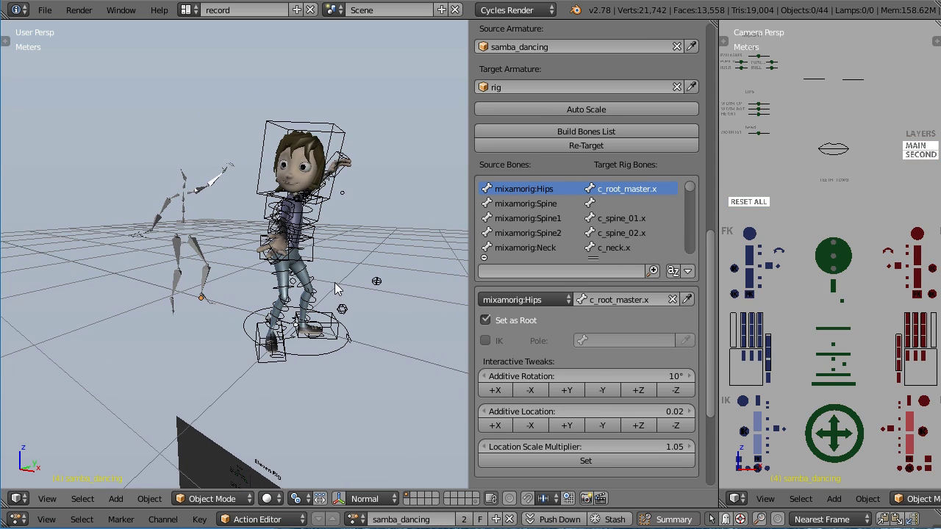
- Play back the retargeted samba dance on the rig while zooming in on the character
key(alt+a)
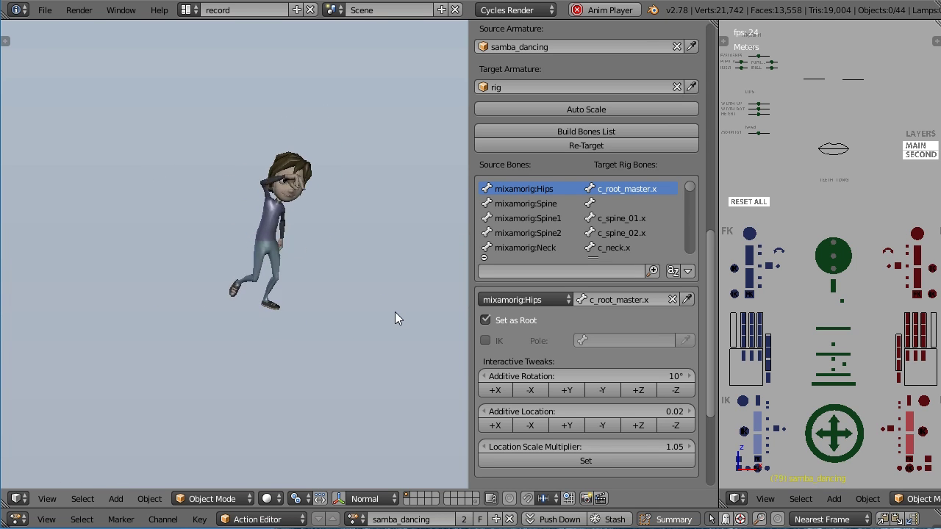
scroll(232, 318, up, 4)
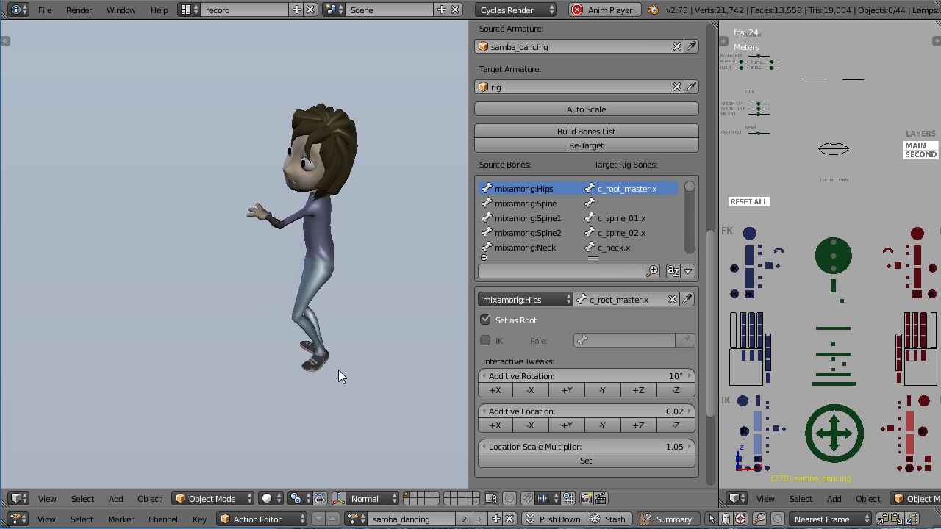
scroll(338, 377, up, 2)
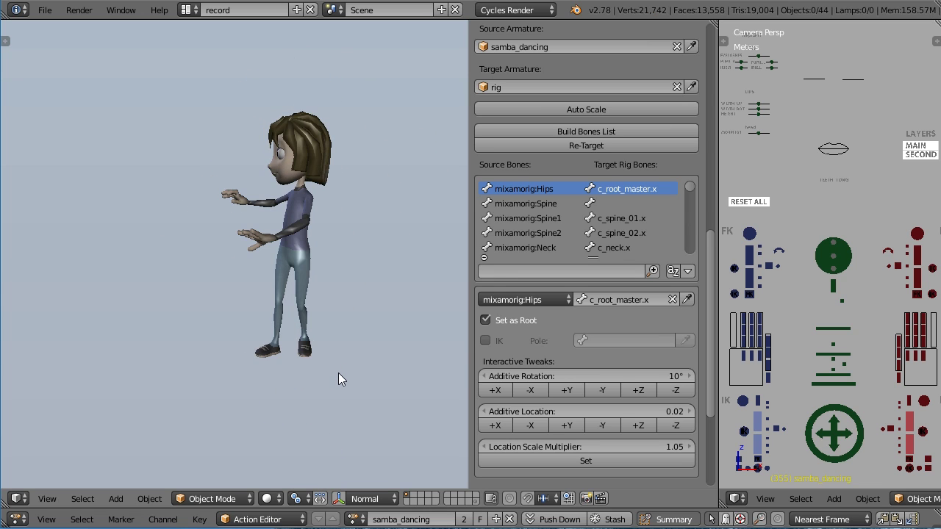
- Save over the existing blend file and bring up the Quit Blender confirmation
key(ctrl+s)
click(340, 371)
key(ctrl+q)
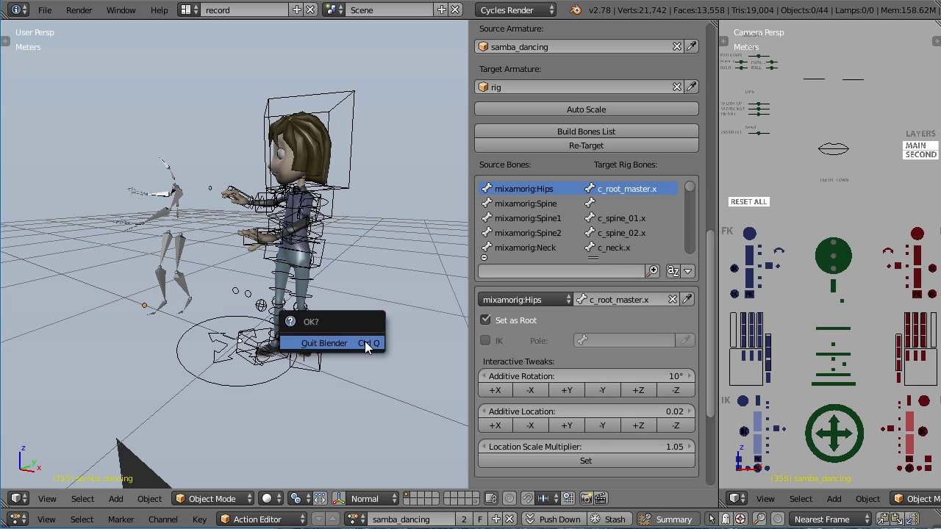